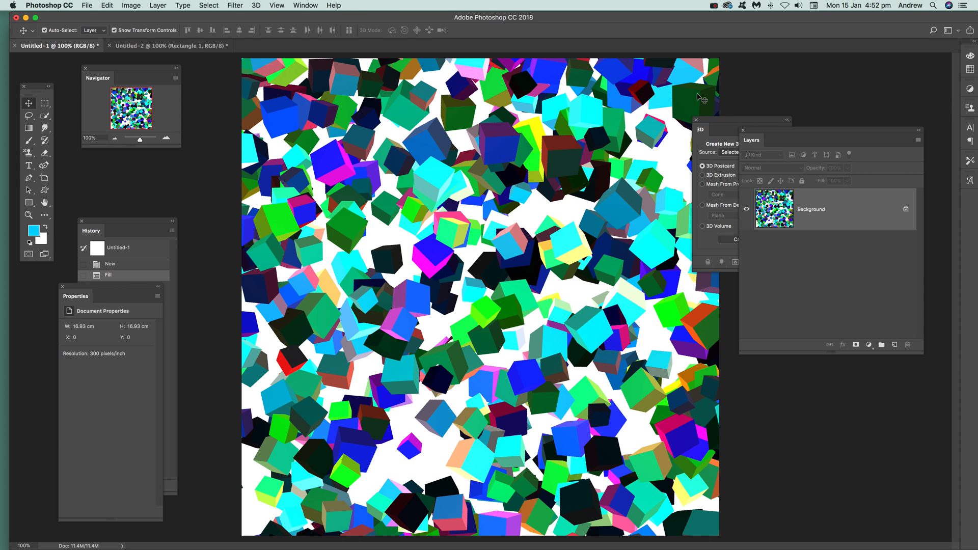
# Step: Revert the Untitled-1 document to its blank opening state and switch to the Untitled-2 cube document
pyautogui.click(129, 250)
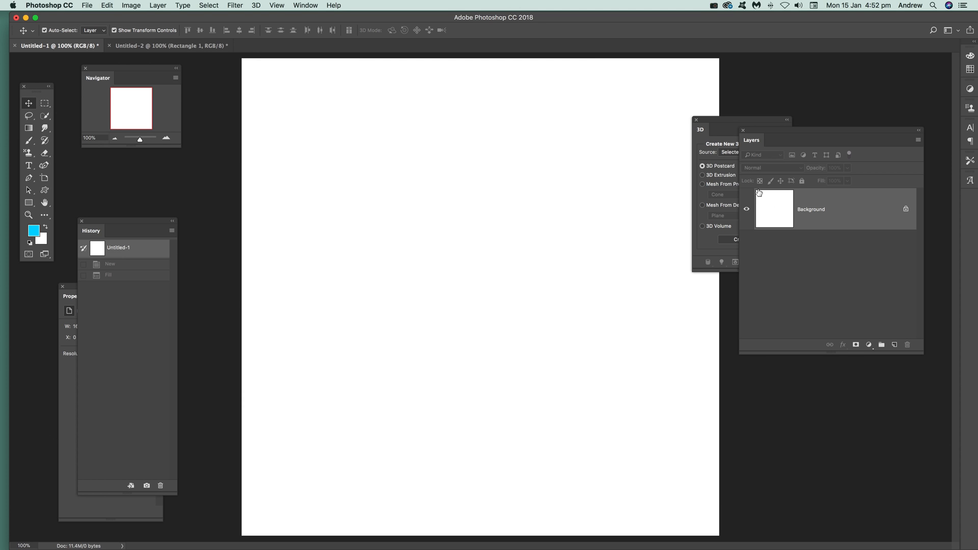
pyautogui.click(182, 47)
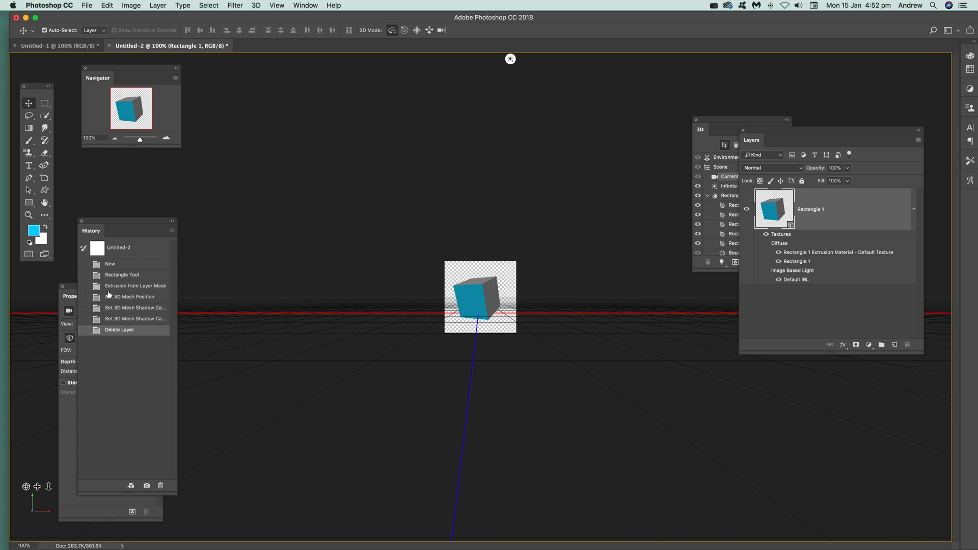
# Step: Step the cube document back to the first mesh shadow change and slightly tilt the 3D cube to a new orientation
pyautogui.click(122, 320)
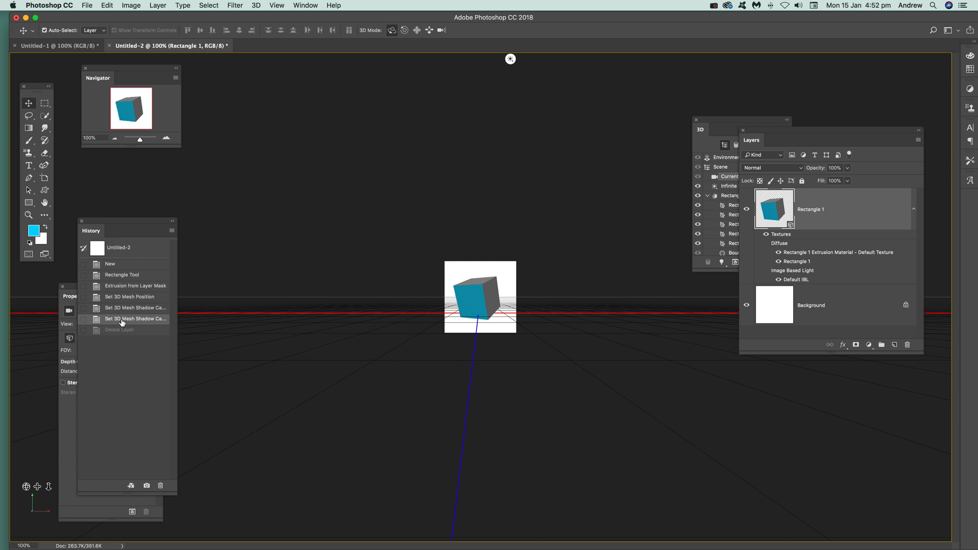
pyautogui.click(143, 309)
pyautogui.click(477, 299)
pyautogui.moveTo(492, 282)
pyautogui.mouseDown()
pyautogui.moveTo(491, 267)
pyautogui.moveTo(482, 275)
pyautogui.mouseUp()
# Step: Delete the white Background layer beneath the cube in Untitled-2 and return to the Untitled-1 document
pyautogui.click(812, 313)
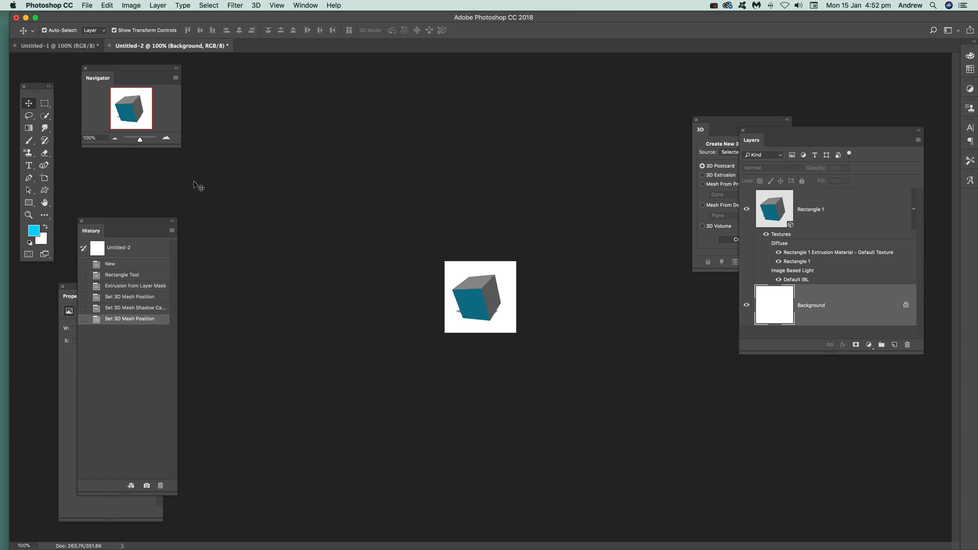
pyautogui.press('Delete')
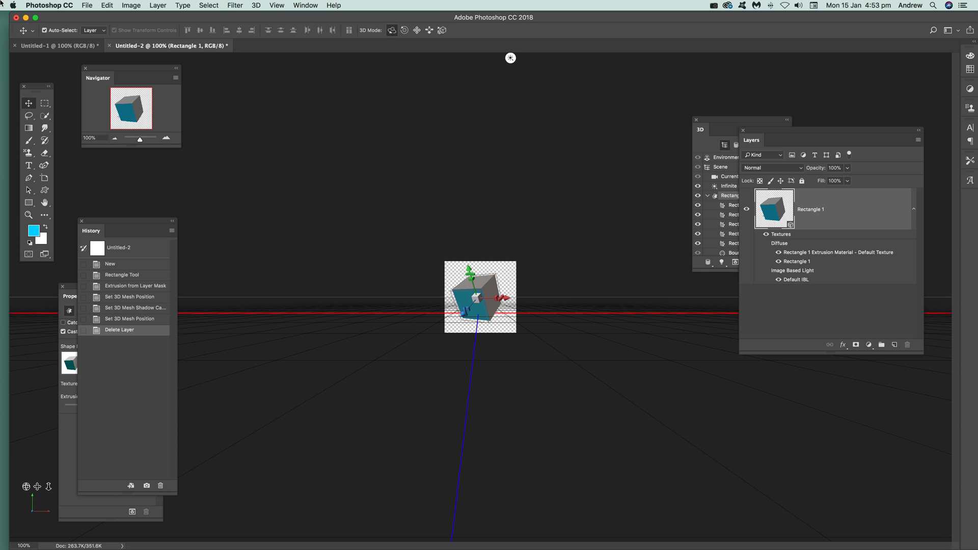
pyautogui.click(62, 47)
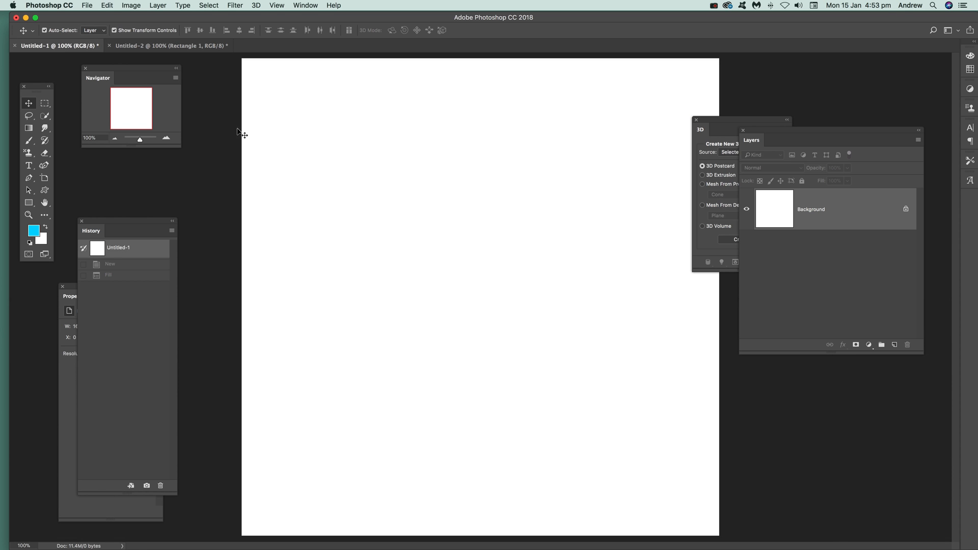
# Step: Start a pattern fill of the blank background with the blue cube pattern, the Random Fill script, Normal mode and 100% opacity
pyautogui.click(107, 5)
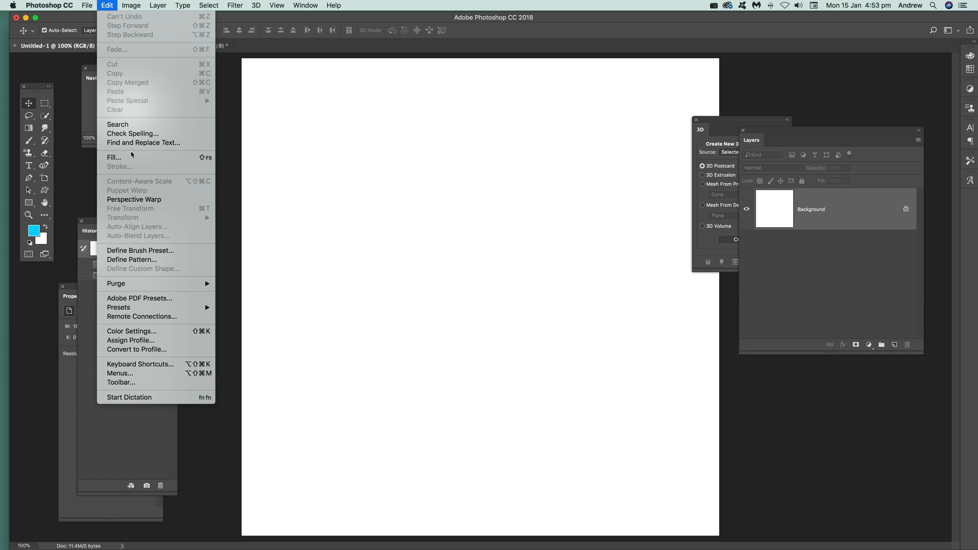
pyautogui.click(142, 158)
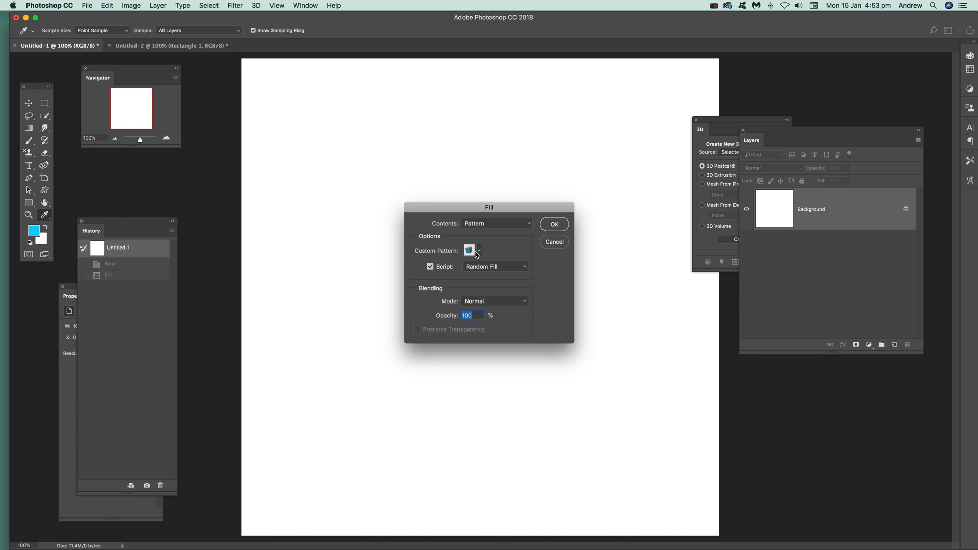
pyautogui.click(478, 252)
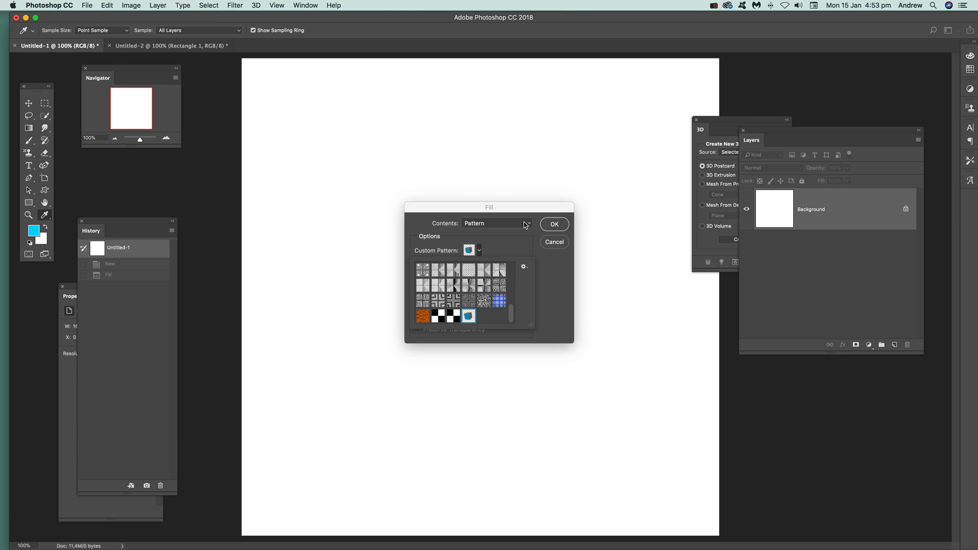
pyautogui.click(510, 227)
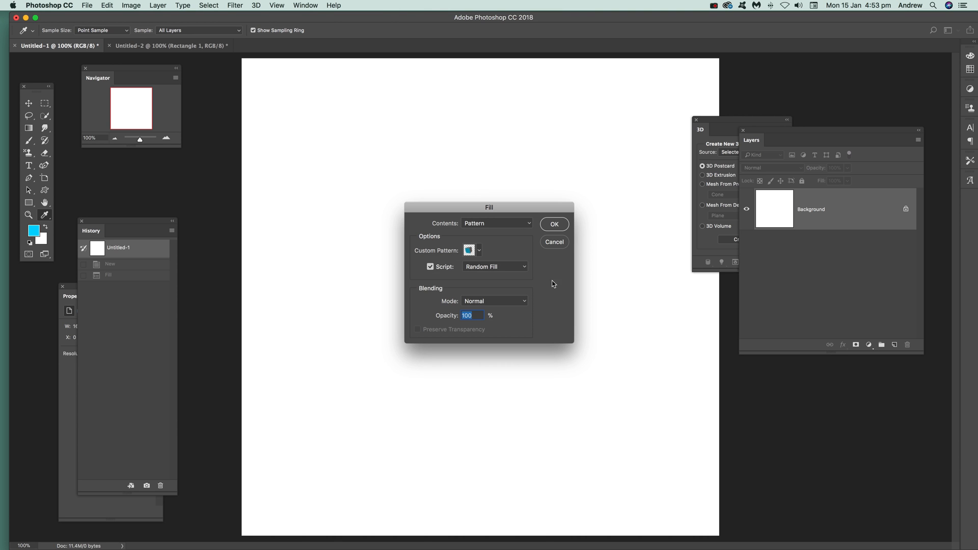
pyautogui.click(478, 223)
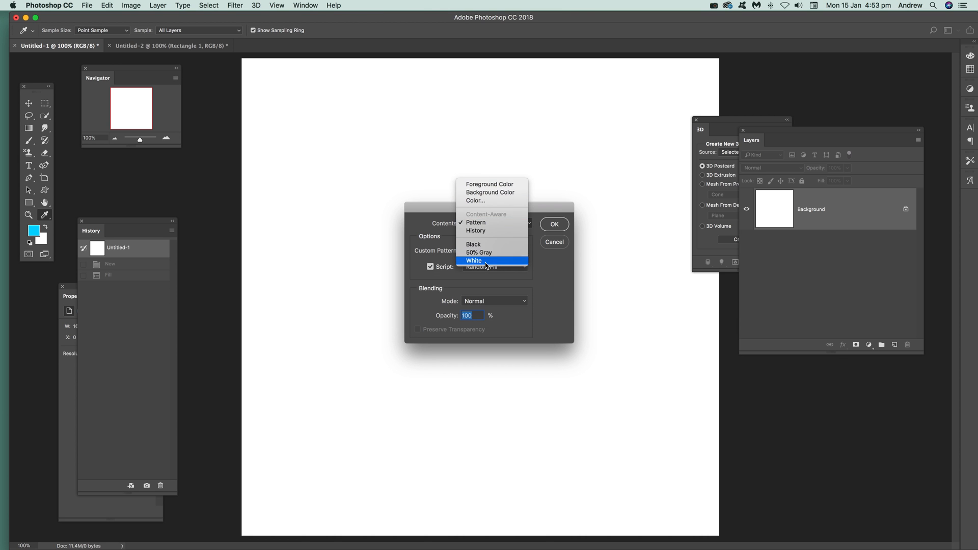
pyautogui.click(485, 224)
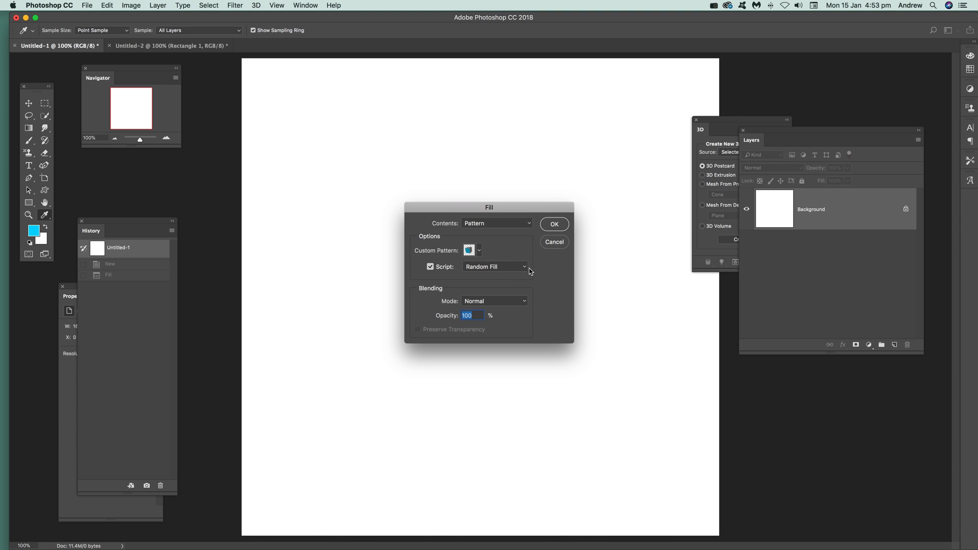
pyautogui.click(515, 268)
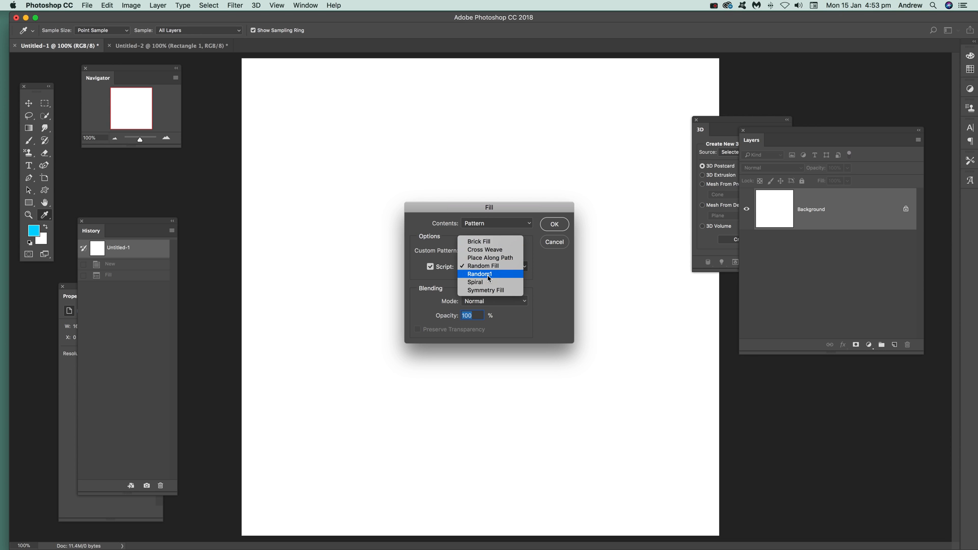
pyautogui.click(555, 261)
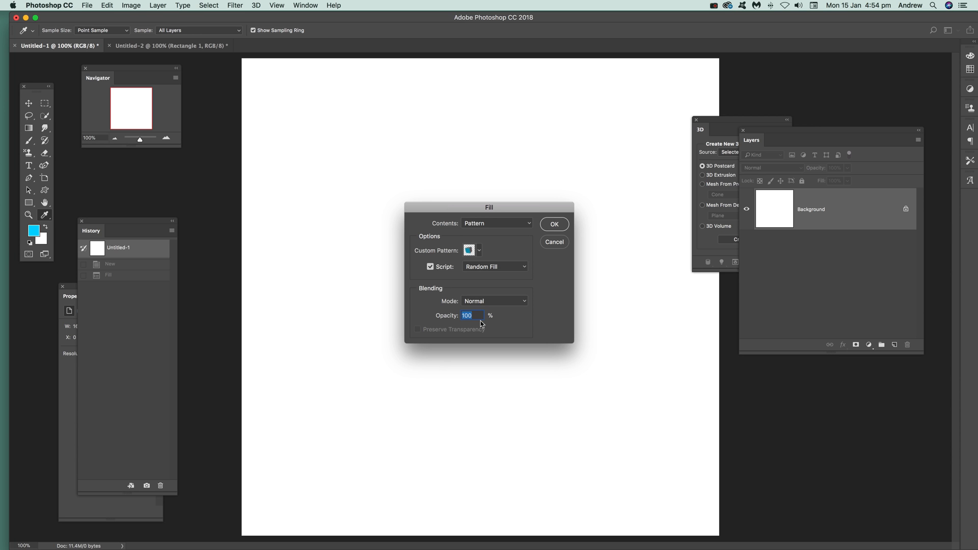
pyautogui.click(555, 225)
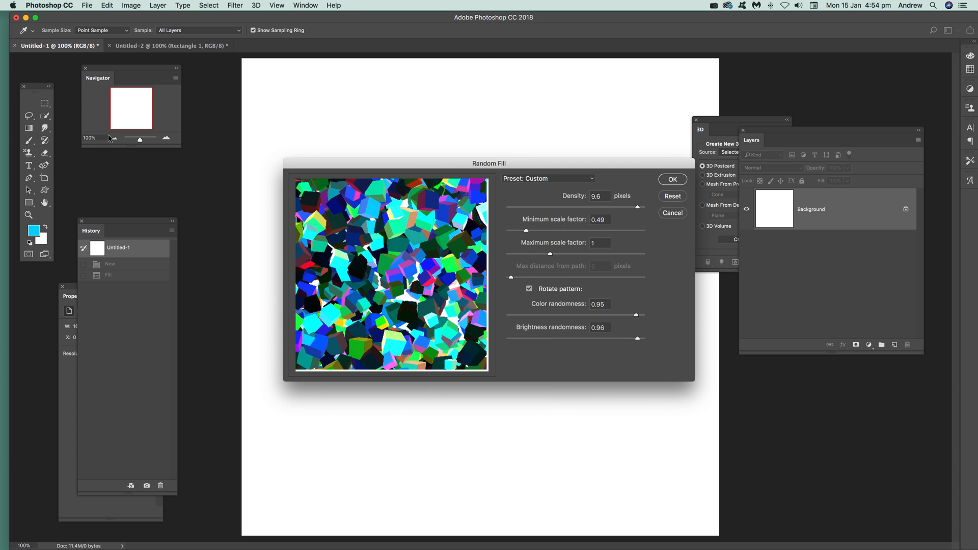
# Step: Set the Random Fill's color randomness to 0.67 and brightness randomness to 0.85
pyautogui.moveTo(444, 171); pyautogui.dragTo(399, 200)
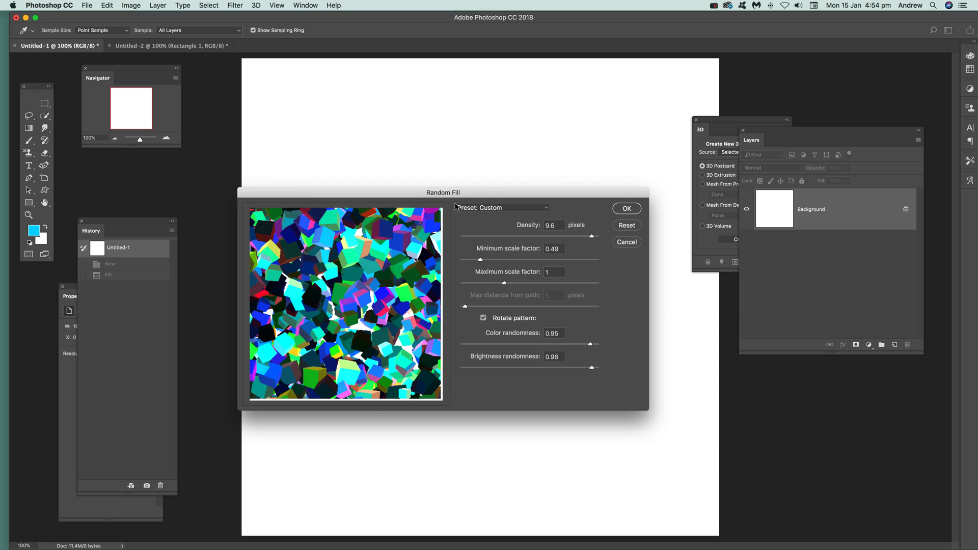
pyautogui.moveTo(444, 202); pyautogui.dragTo(482, 198)
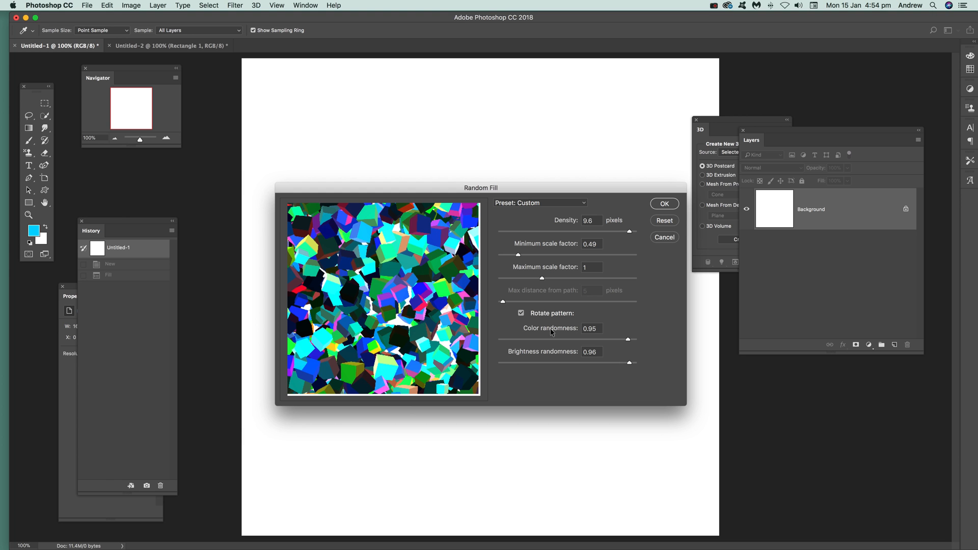
pyautogui.moveTo(597, 340); pyautogui.dragTo(503, 340)
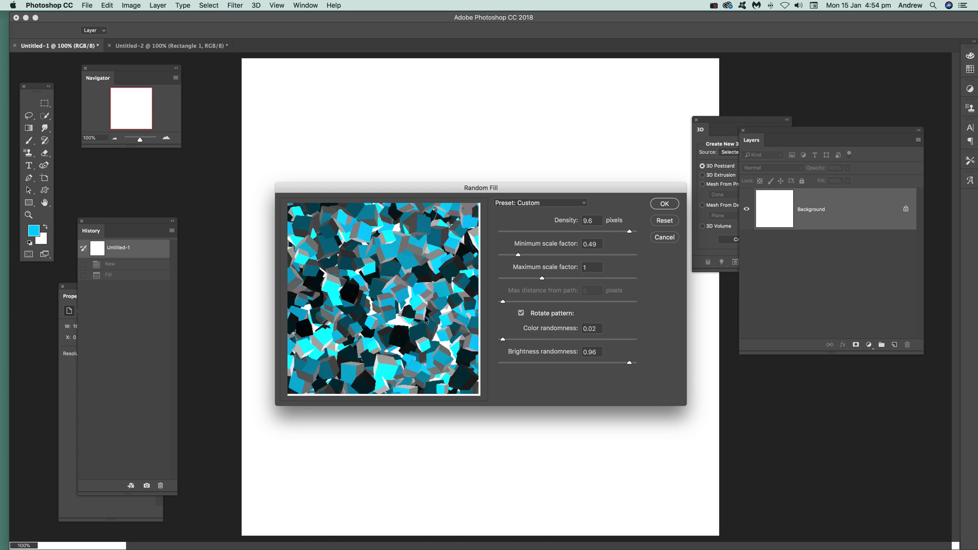
pyautogui.moveTo(621, 368); pyautogui.dragTo(510, 365)
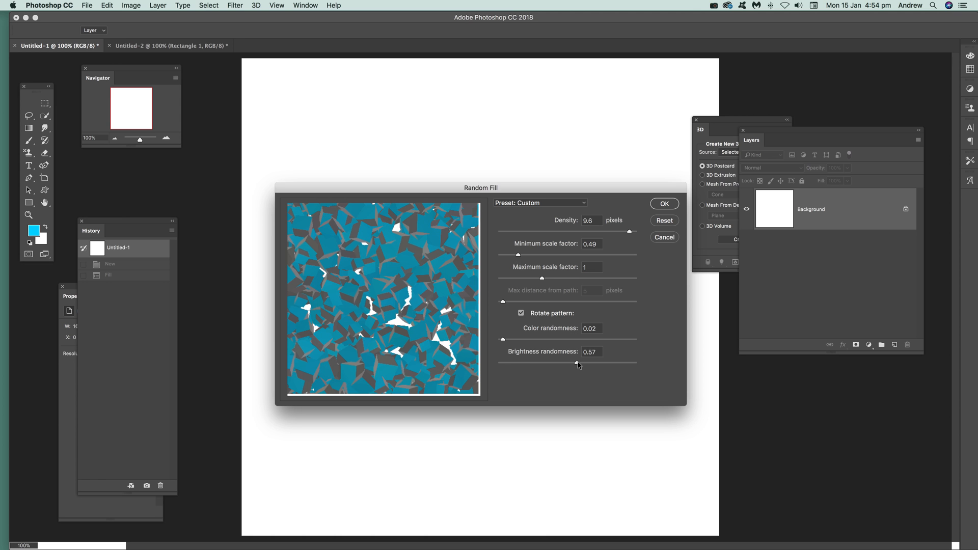
pyautogui.moveTo(579, 365); pyautogui.dragTo(609, 362)
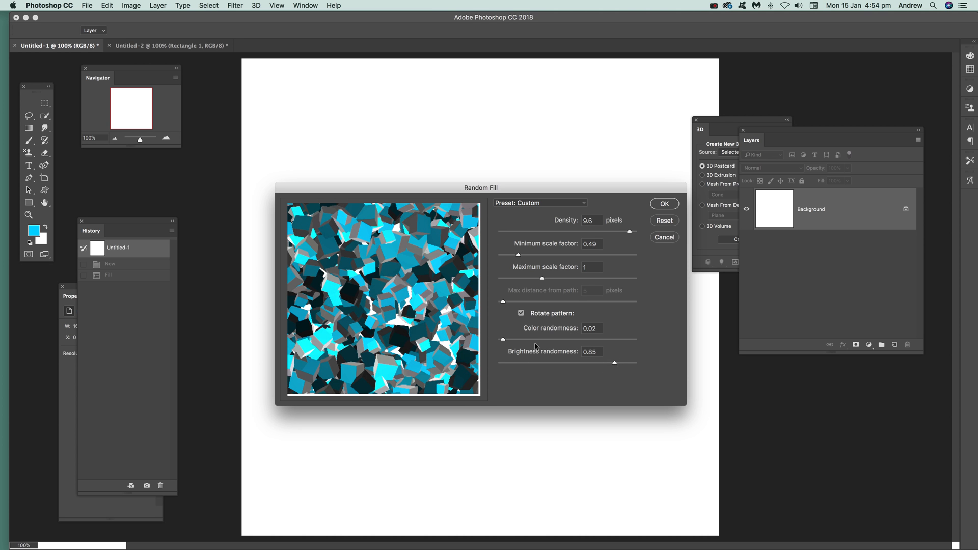
pyautogui.moveTo(559, 340); pyautogui.dragTo(591, 341)
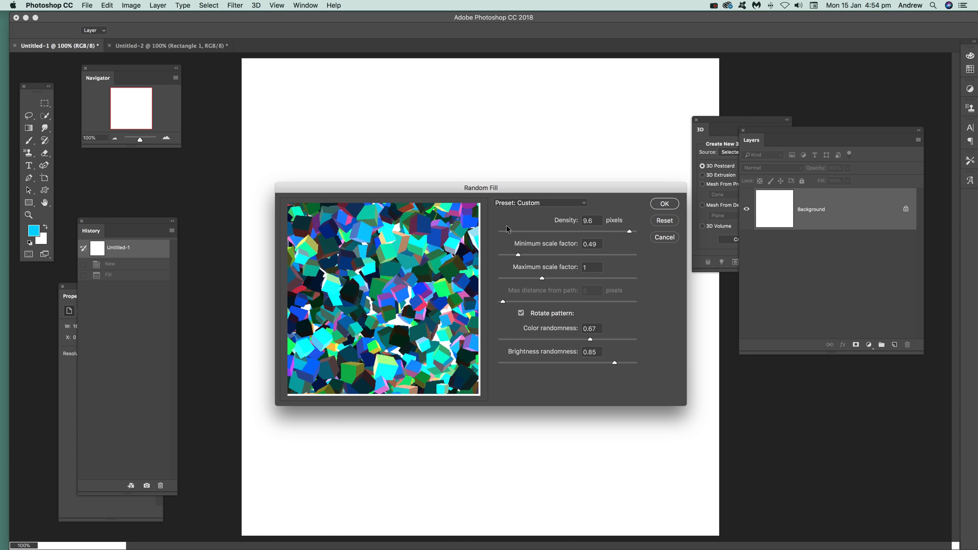
# Step: Set the Random Fill's density to 9.7 and minimum scale factor to 0.53, and apply the fill to the background
pyautogui.moveTo(629, 232); pyautogui.dragTo(518, 234)
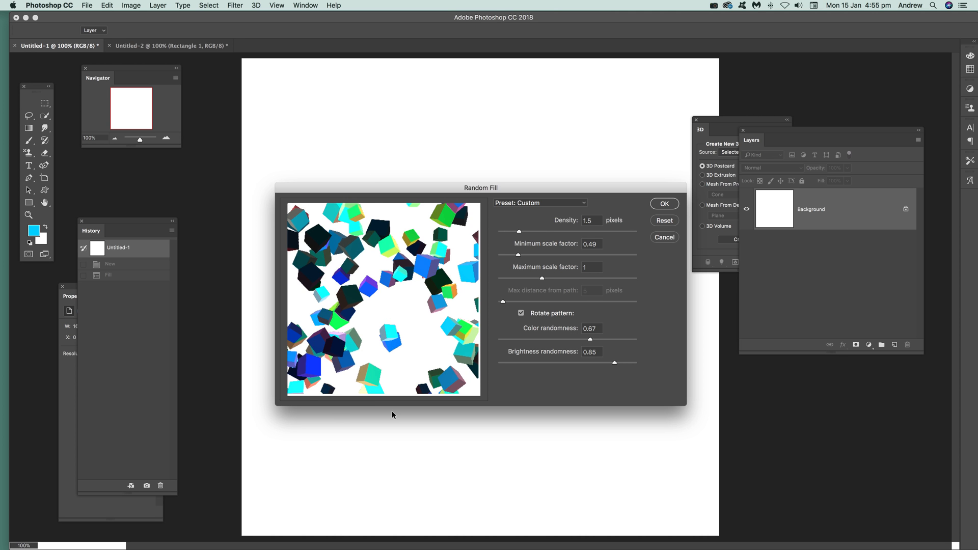
pyautogui.moveTo(519, 231); pyautogui.dragTo(631, 233)
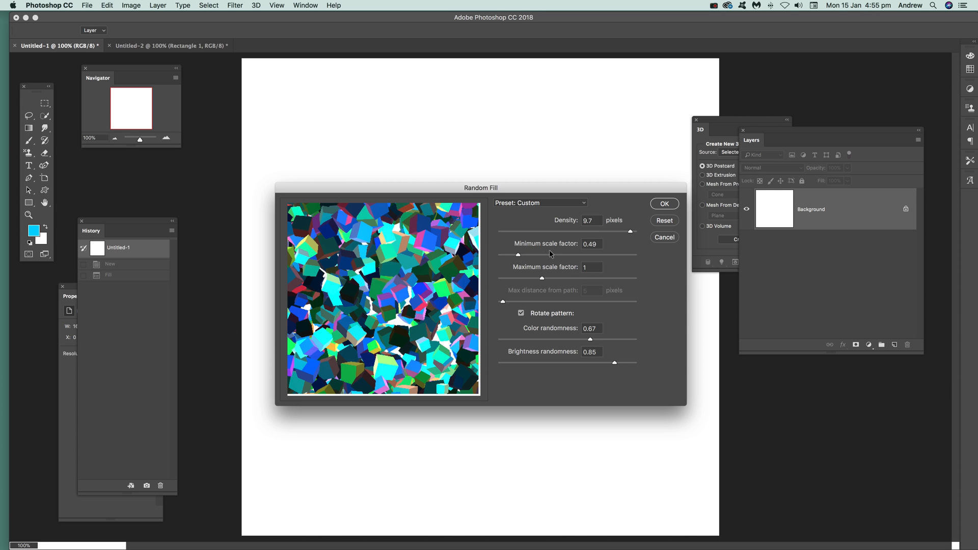
pyautogui.moveTo(519, 256); pyautogui.dragTo(503, 258)
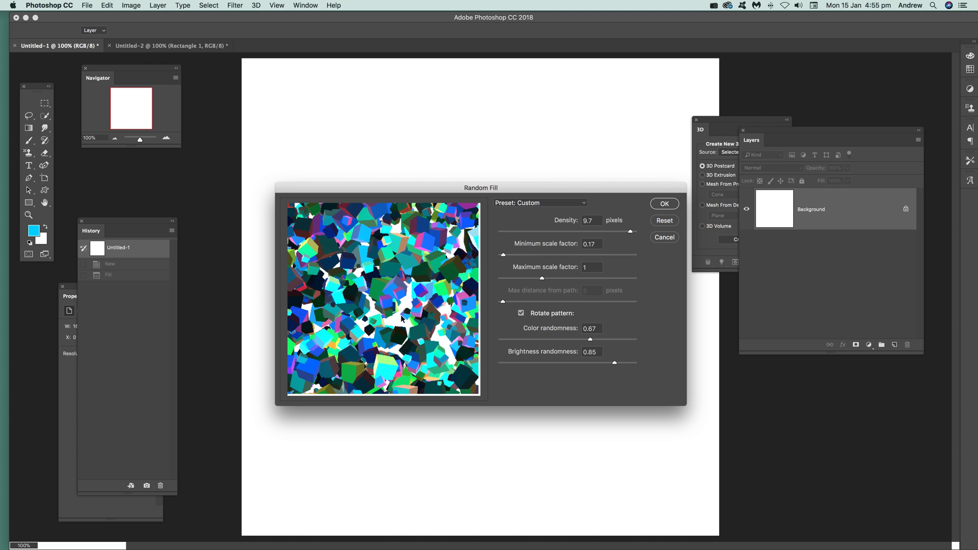
pyautogui.moveTo(505, 256); pyautogui.dragTo(521, 257)
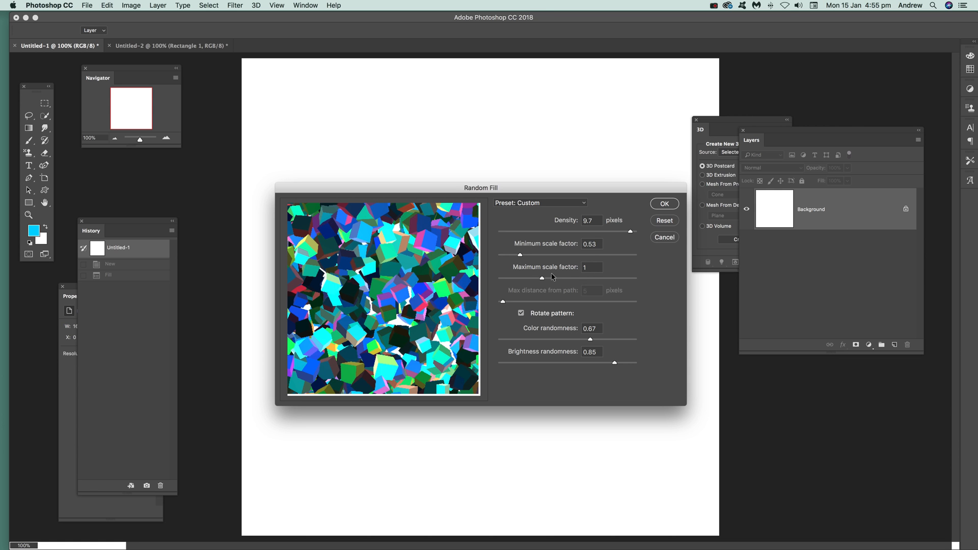
pyautogui.click(663, 208)
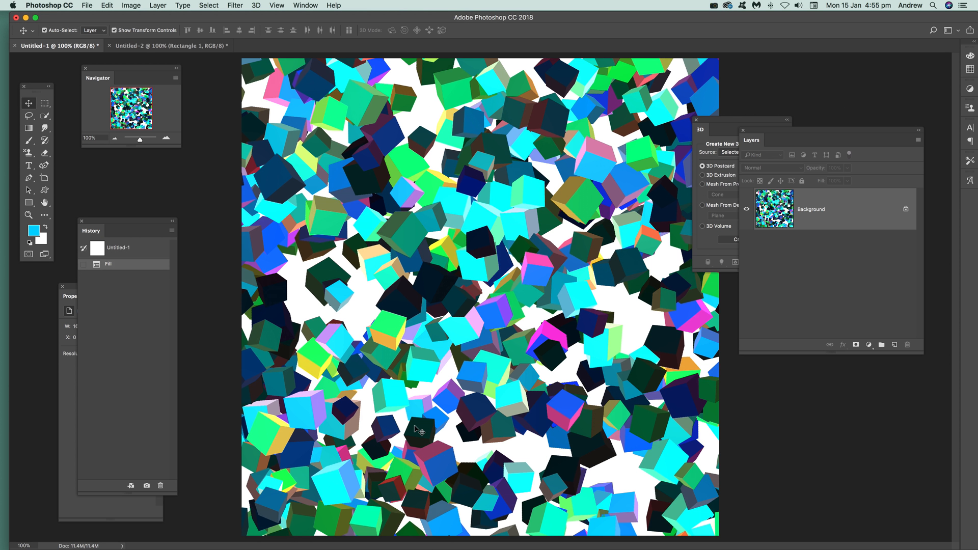
# Step: Add a new empty layer above the filled Background layer
pyautogui.click(108, 6)
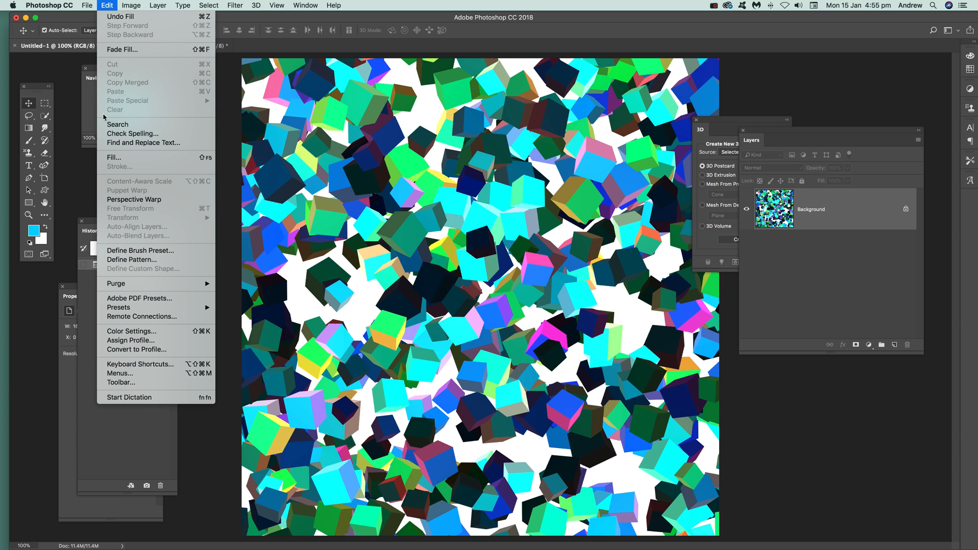
pyautogui.moveTo(159, 6)
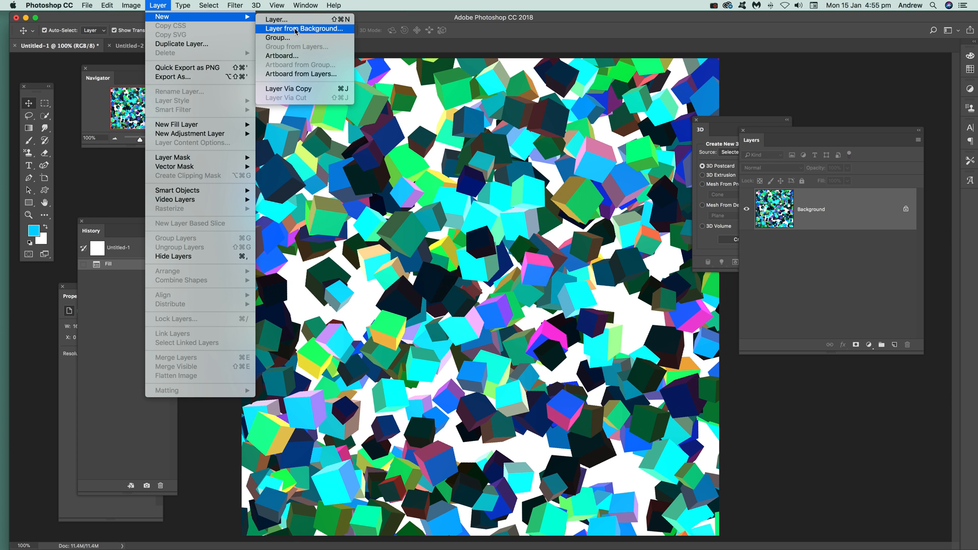
pyautogui.click(287, 19)
pyautogui.click(574, 244)
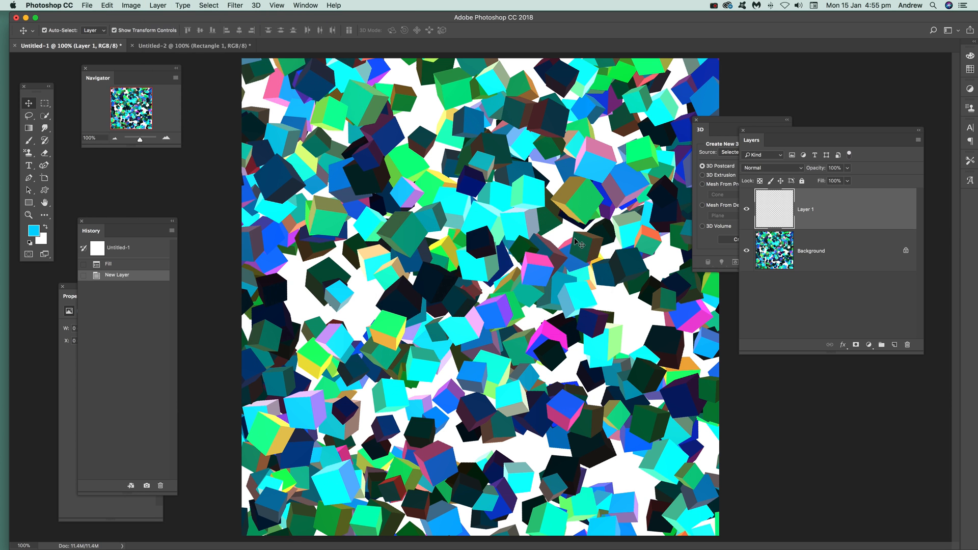
# Step: Fill the new layer with the same cube pattern and Random Fill settings, and flatten the image
pyautogui.click(107, 5)
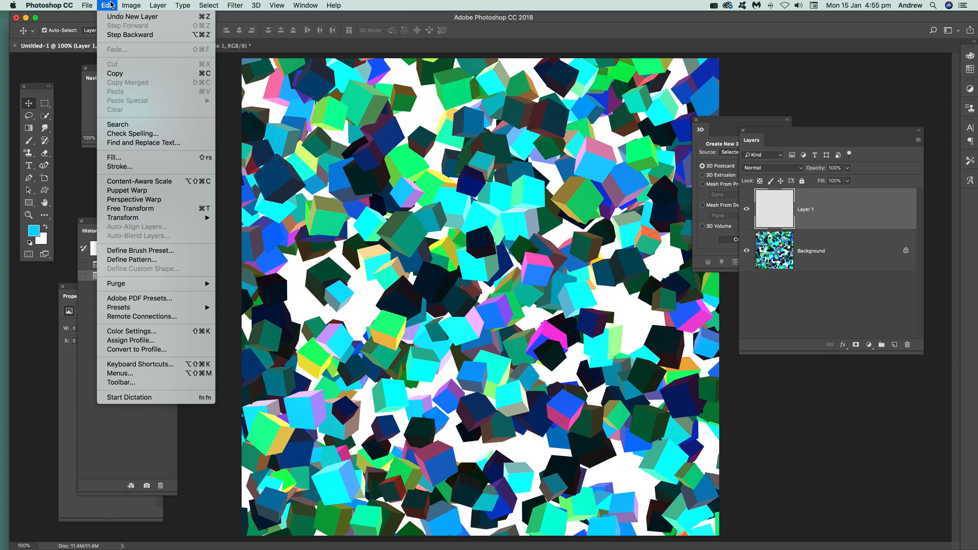
pyautogui.click(114, 158)
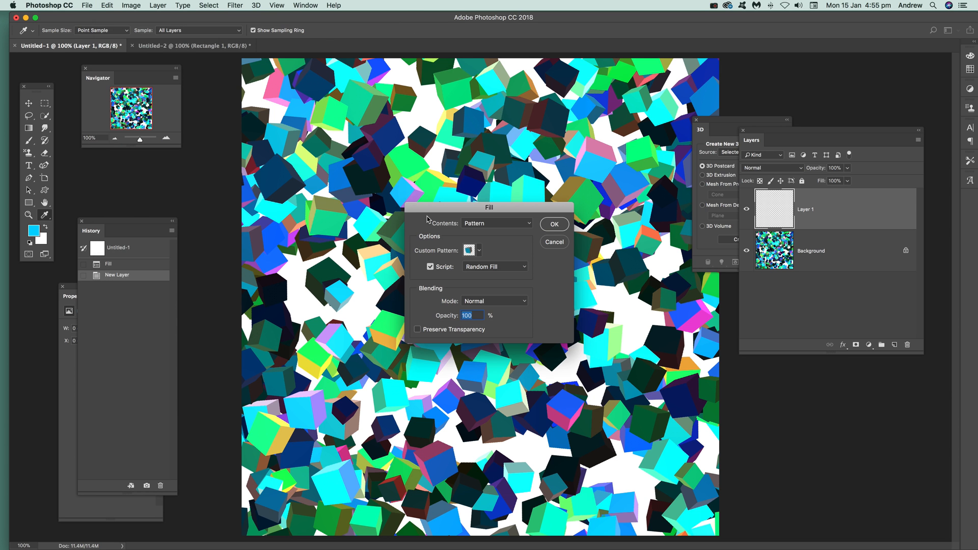
pyautogui.click(554, 227)
pyautogui.click(554, 226)
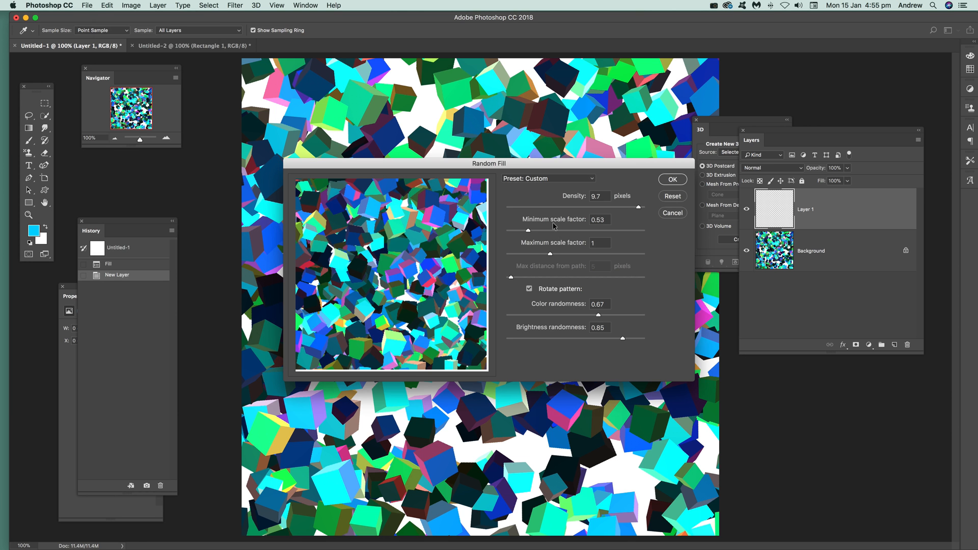
pyautogui.click(672, 179)
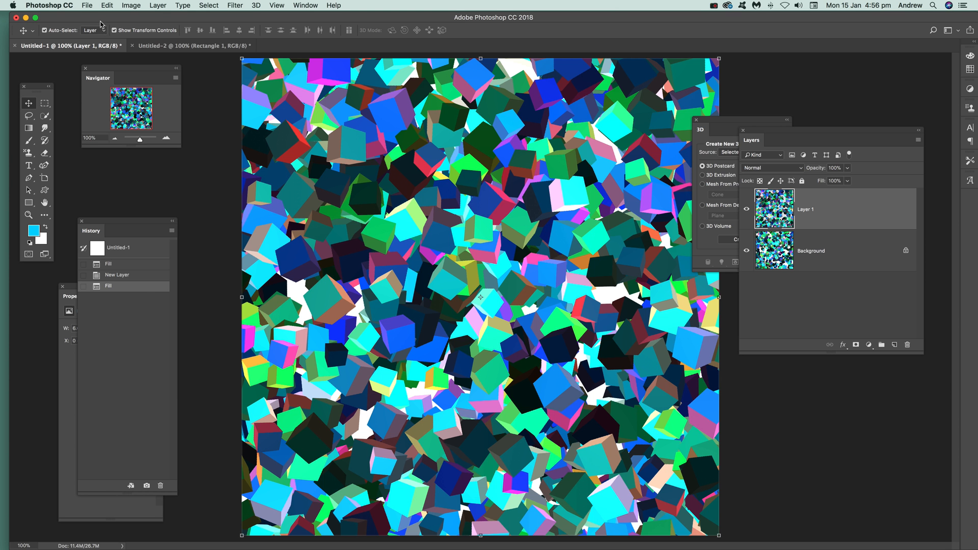
pyautogui.click(159, 6)
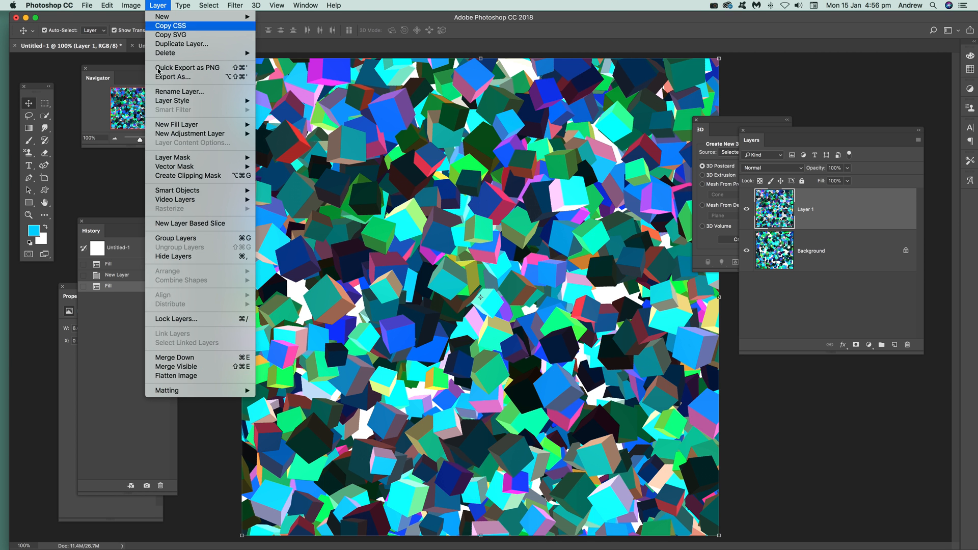
pyautogui.click(188, 377)
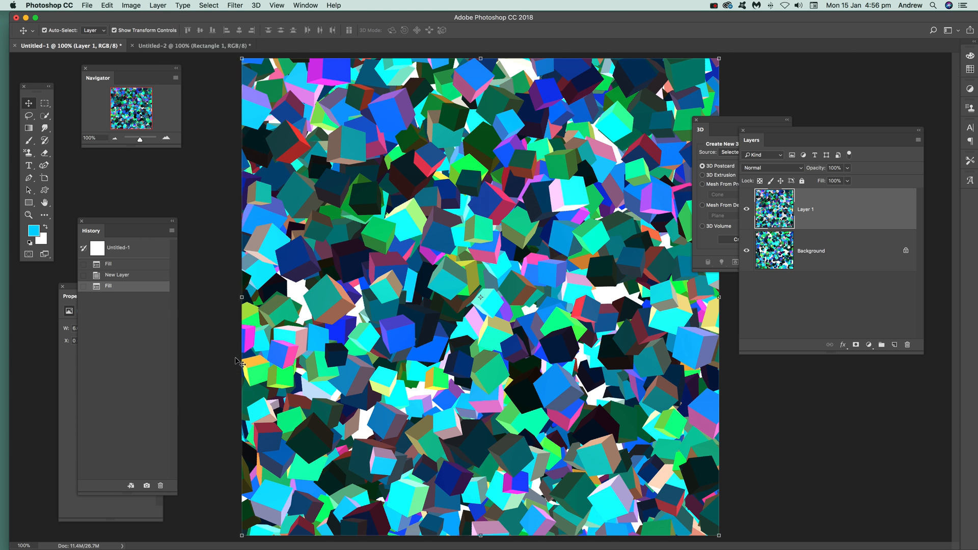
# Step: Apply the Oil Paint filter to the flattened cube image using its existing brush settings, with lighting off
pyautogui.click(129, 5)
pyautogui.moveTo(139, 34)
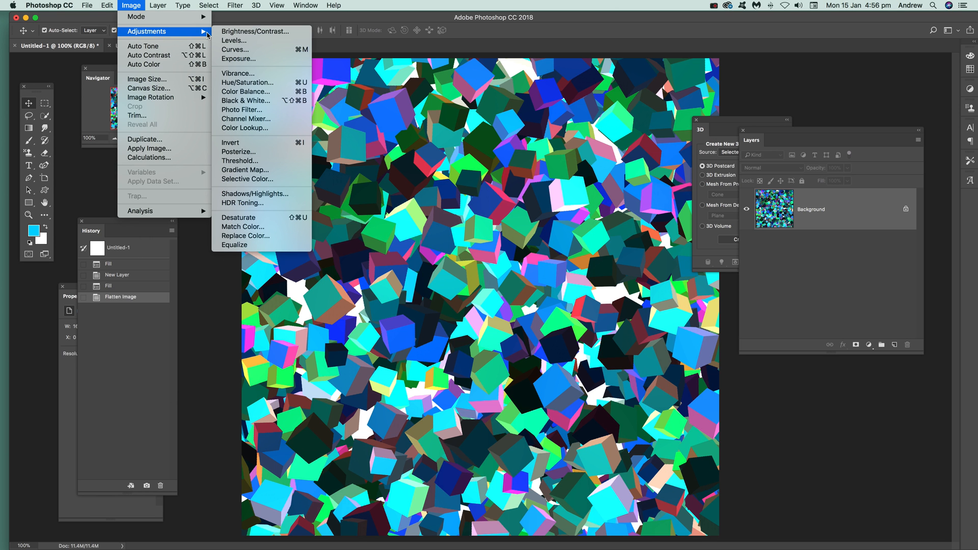
pyautogui.moveTo(230, 4)
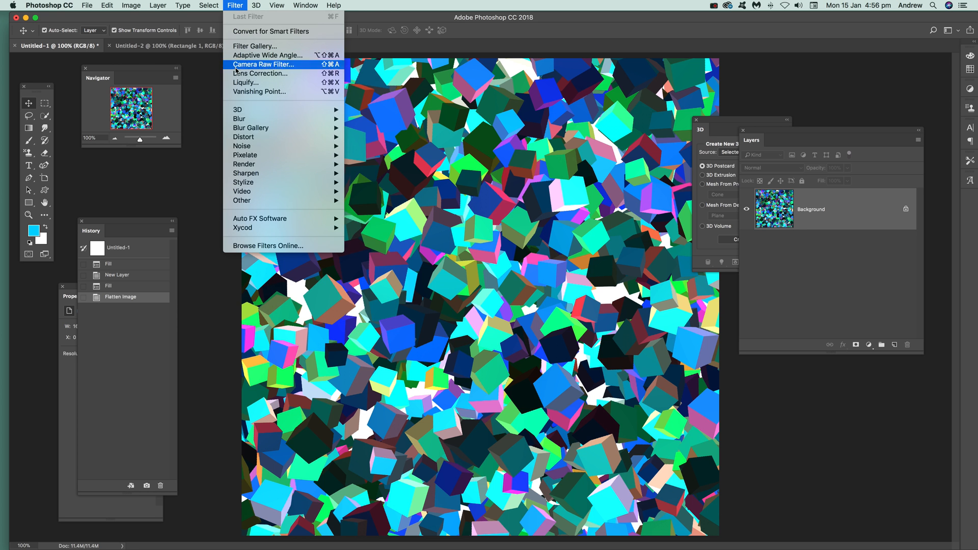
pyautogui.moveTo(248, 184)
pyautogui.click(402, 222)
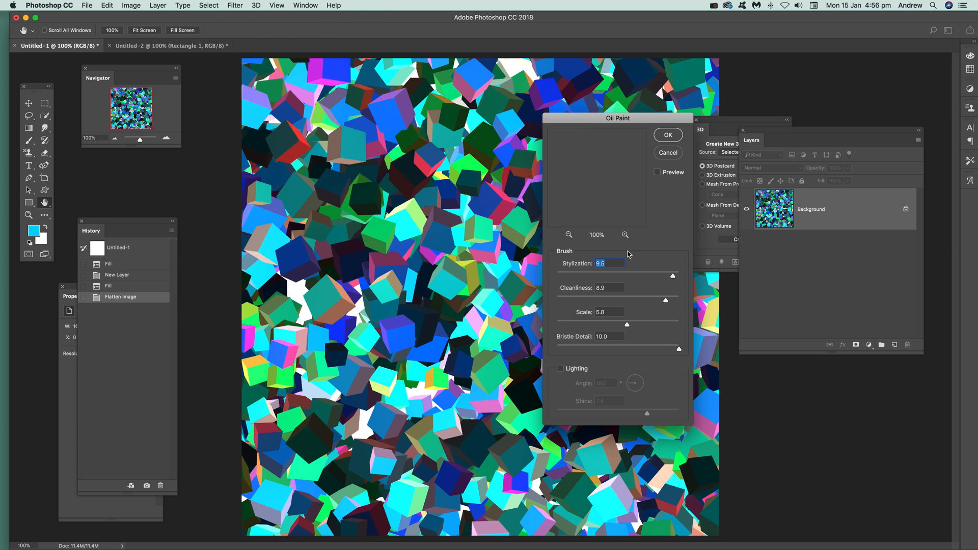
pyautogui.click(671, 136)
# Step: Repeat the Oil Paint filter four more times on the cube image to smear the shapes further
pyautogui.click(229, 6)
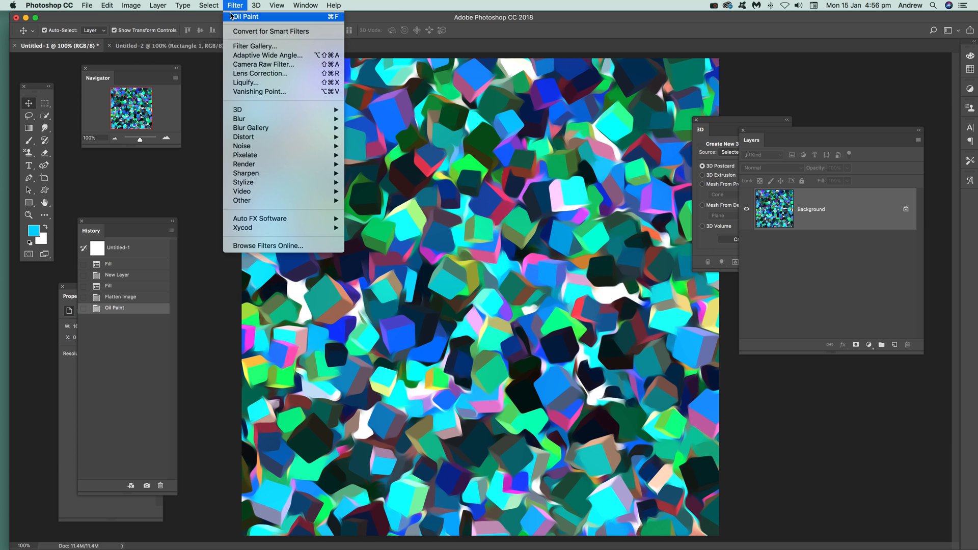
pyautogui.click(240, 17)
pyautogui.click(237, 6)
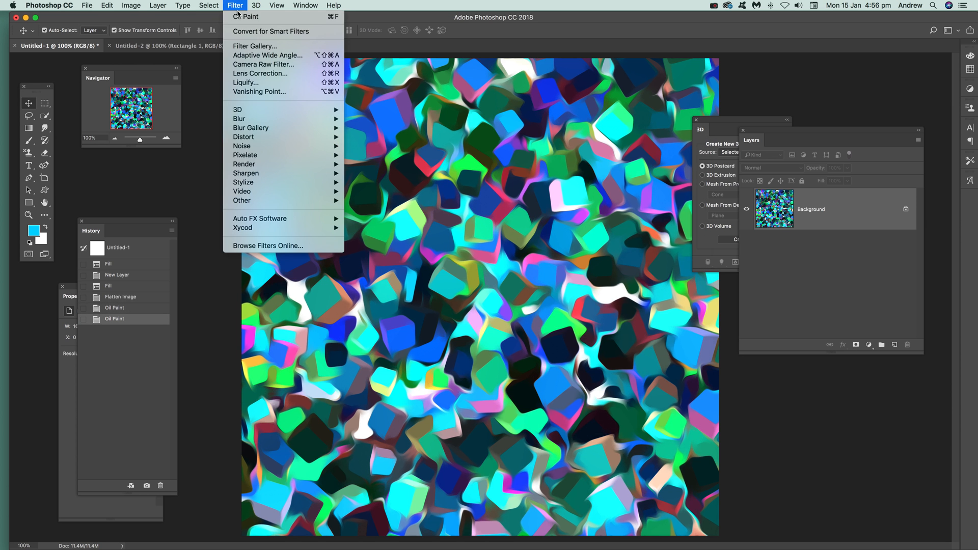
pyautogui.click(239, 16)
pyautogui.click(237, 6)
pyautogui.click(238, 16)
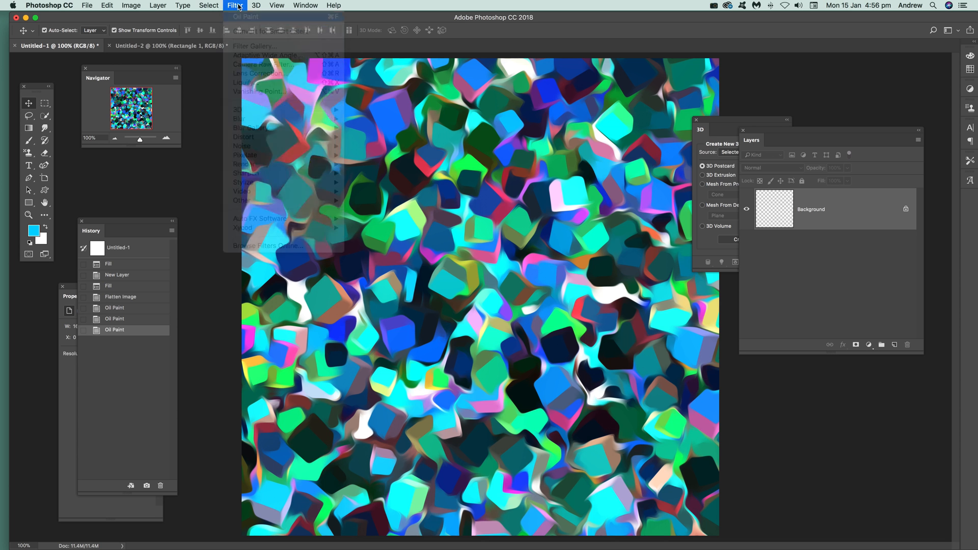
pyautogui.click(238, 6)
pyautogui.click(240, 15)
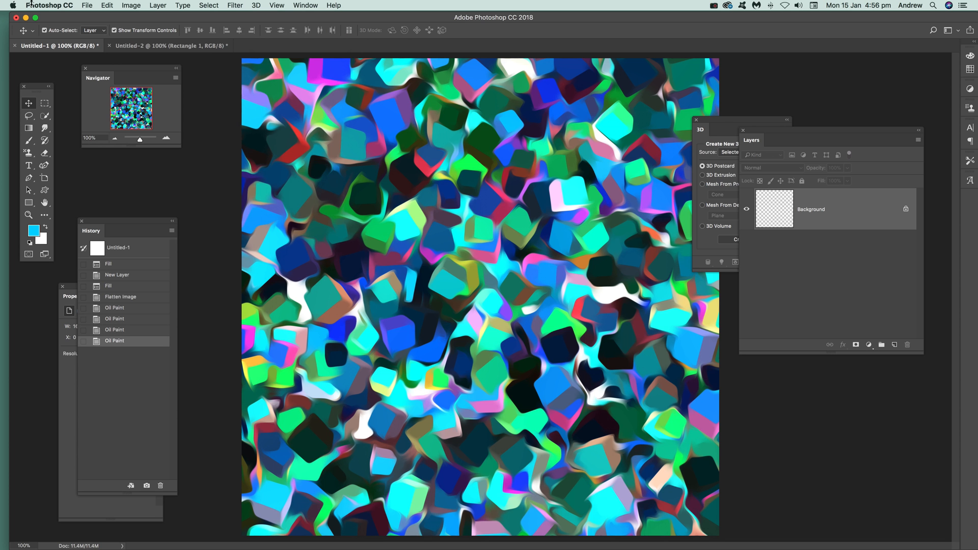
# Step: Apply Auto Tone to the painted cube image, and adjust its vibrance to +41 and saturation to +87
pyautogui.click(129, 6)
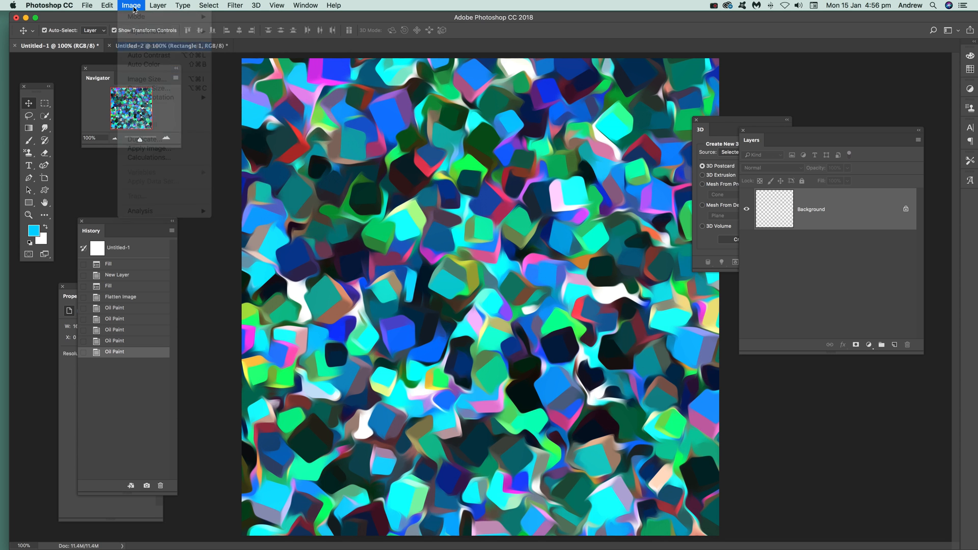
pyautogui.click(131, 5)
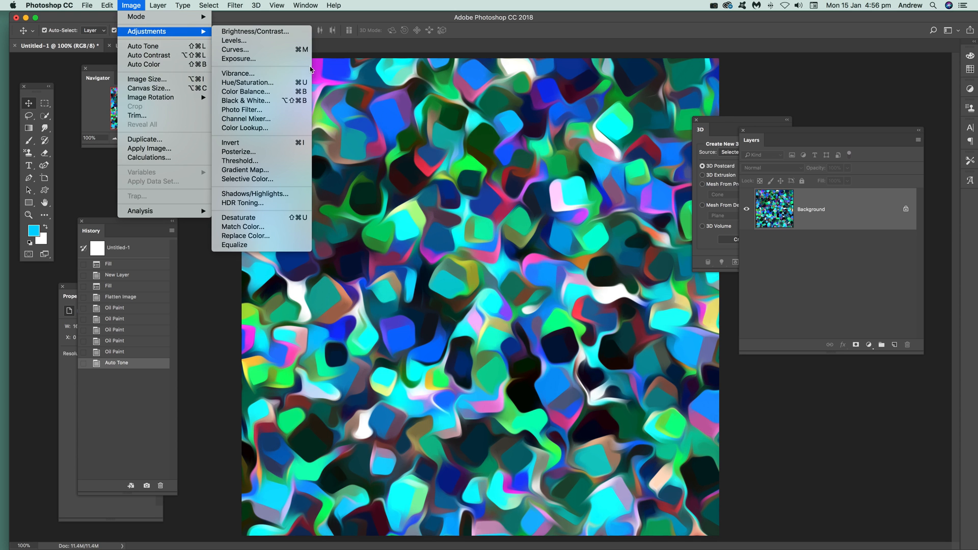
pyautogui.click(237, 73)
pyautogui.click(487, 265)
pyautogui.moveTo(495, 290); pyautogui.dragTo(508, 291)
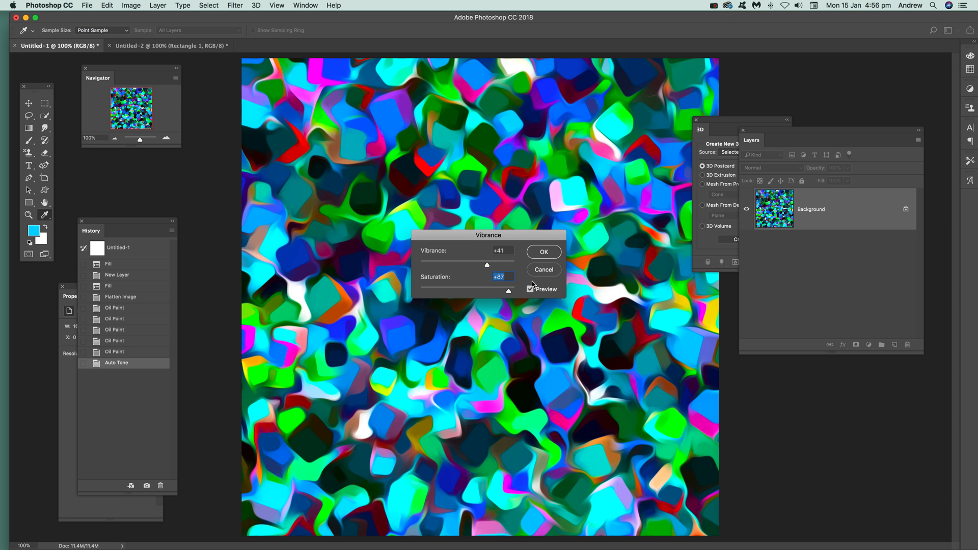
pyautogui.click(544, 252)
pyautogui.press('v')
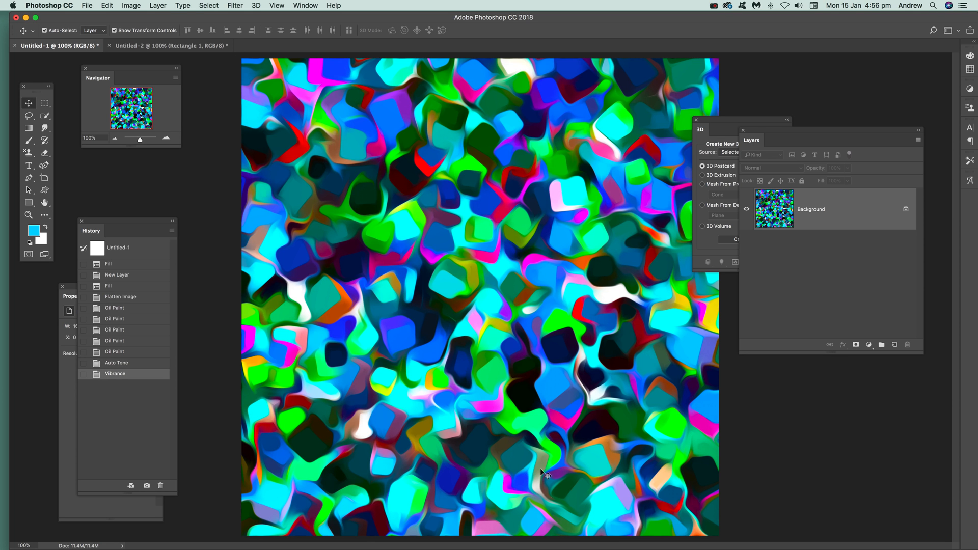